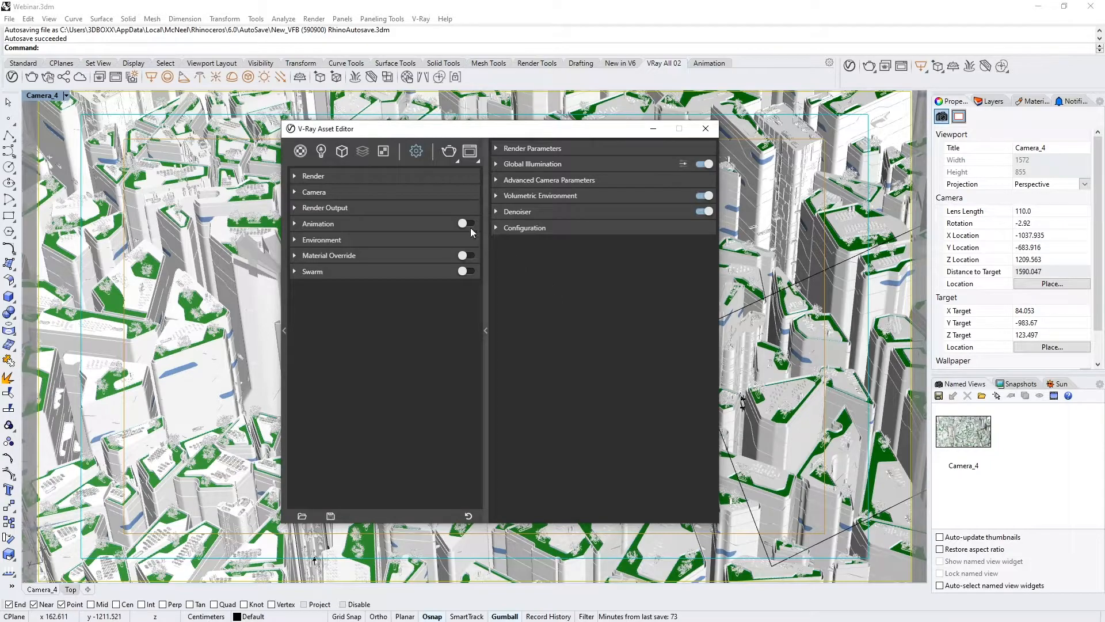
Add a Light Mix render element to the scene and group its lights by Layers.
click(359, 152)
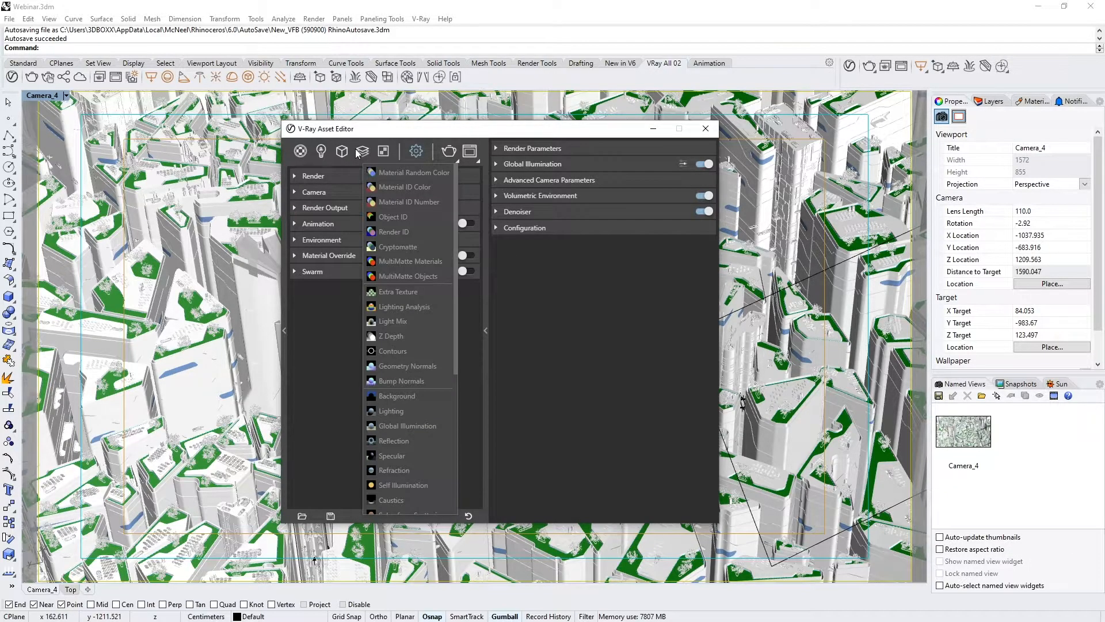
click(399, 322)
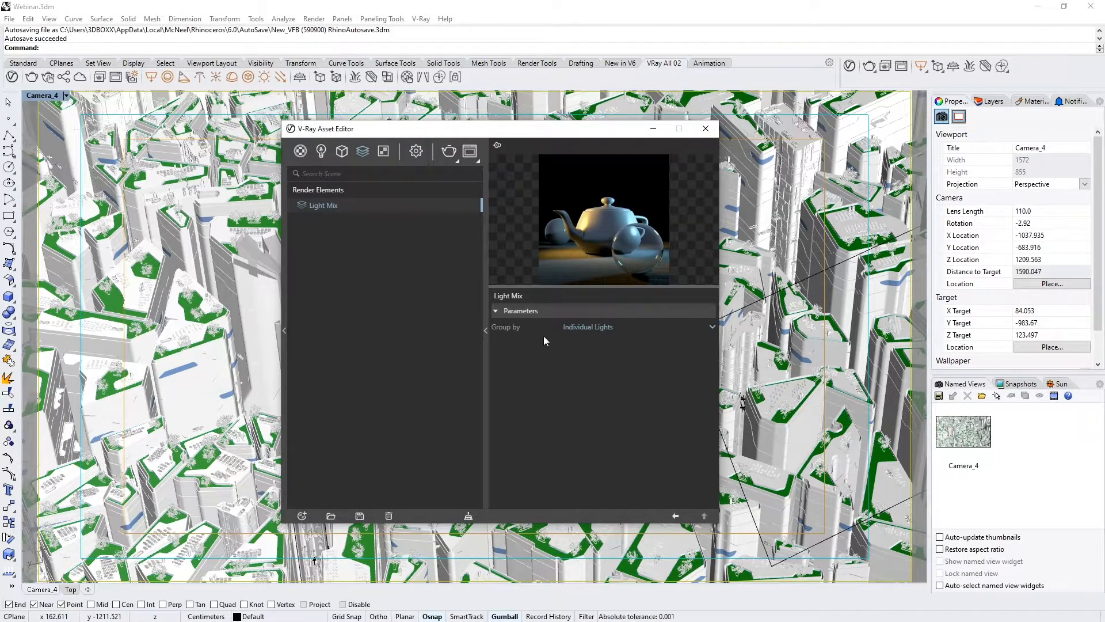
click(595, 327)
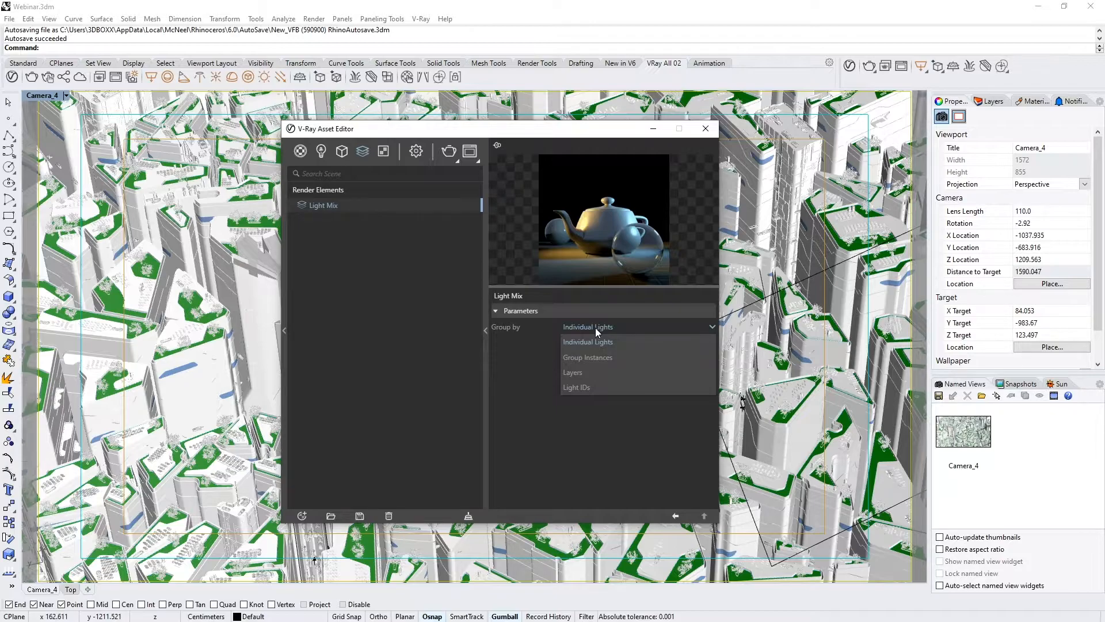
click(591, 374)
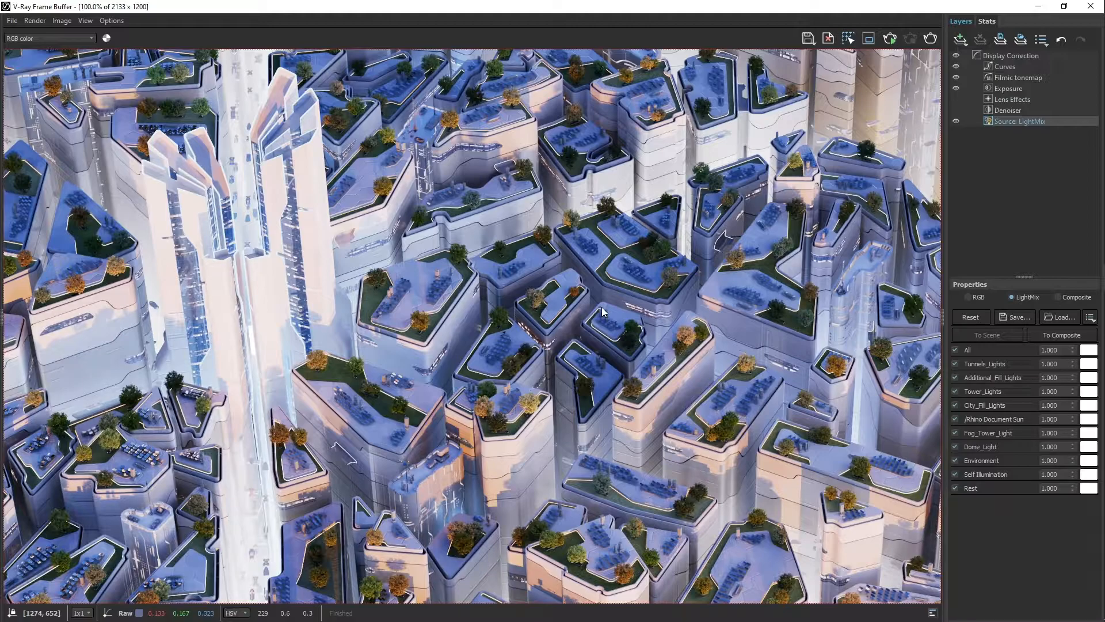
Disable all LightMix lights, then enable only Rest, Dome_Light, Rhino Document Sun, City_Fill_Lights and Self Illumination.
click(954, 350)
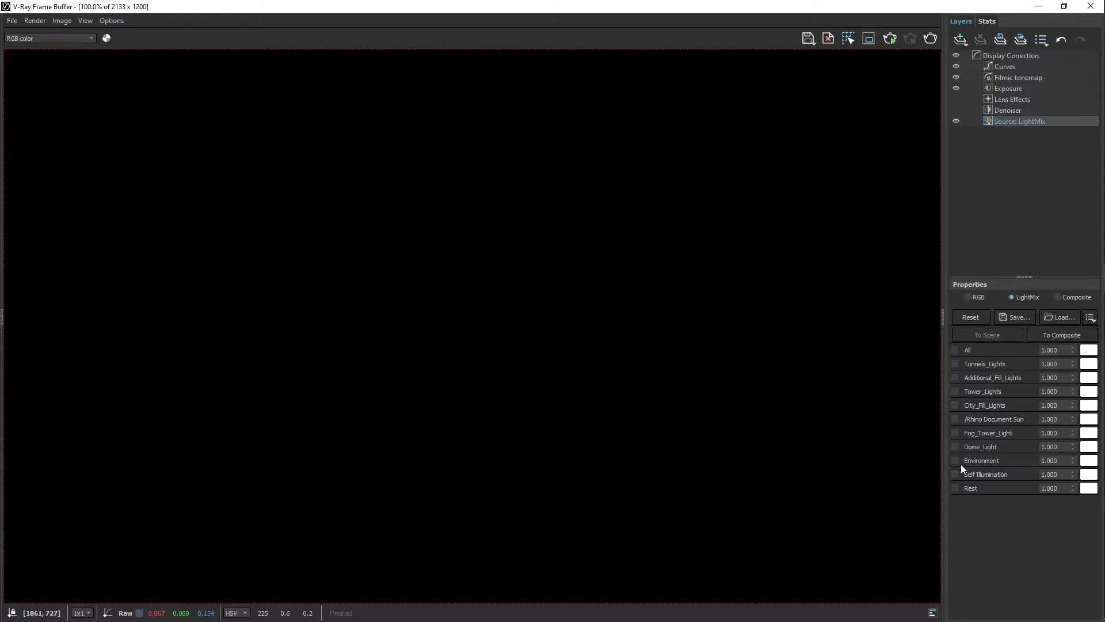
click(955, 488)
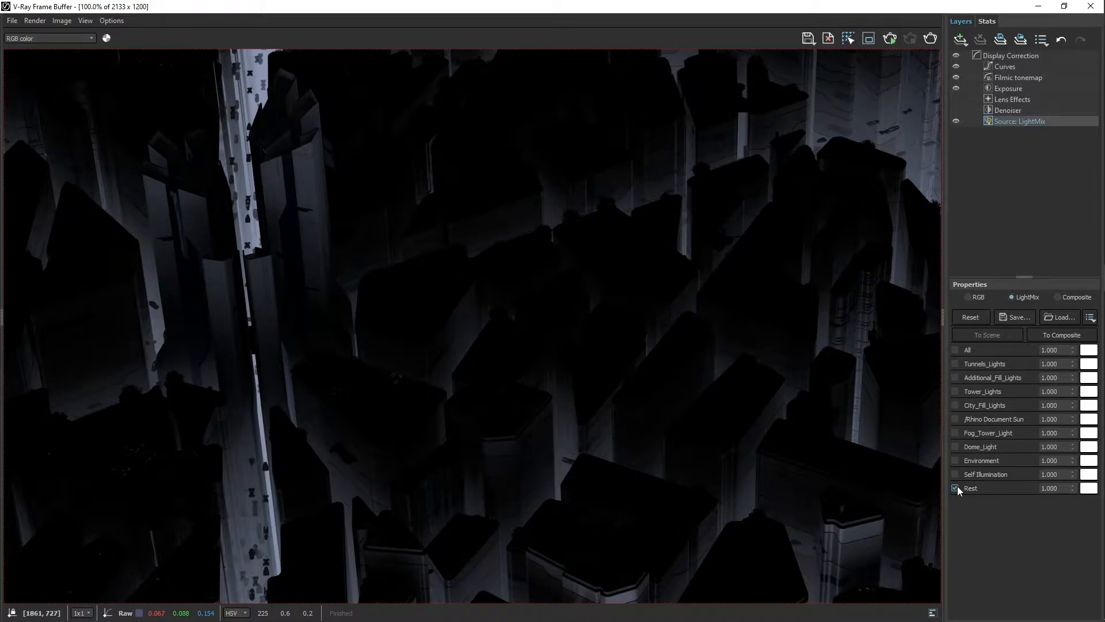
click(955, 446)
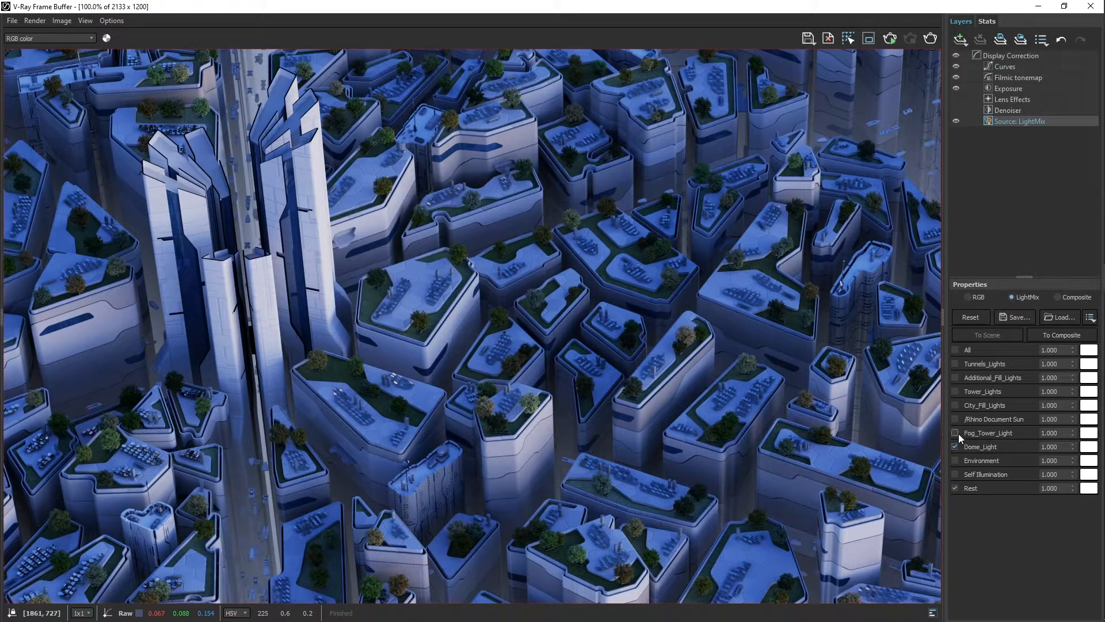
click(956, 419)
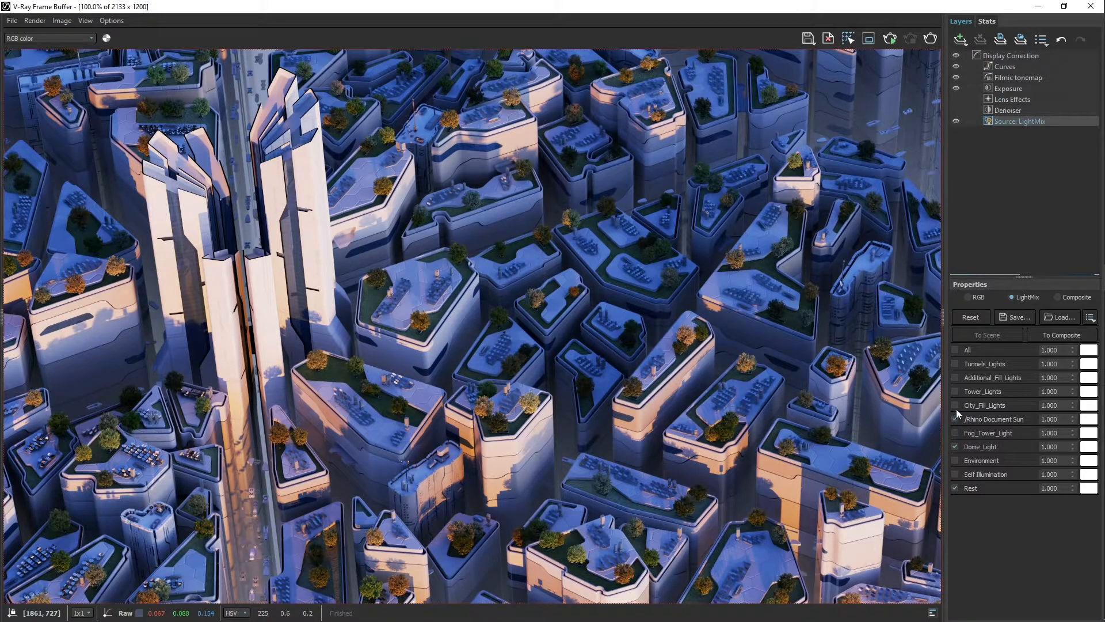
click(954, 404)
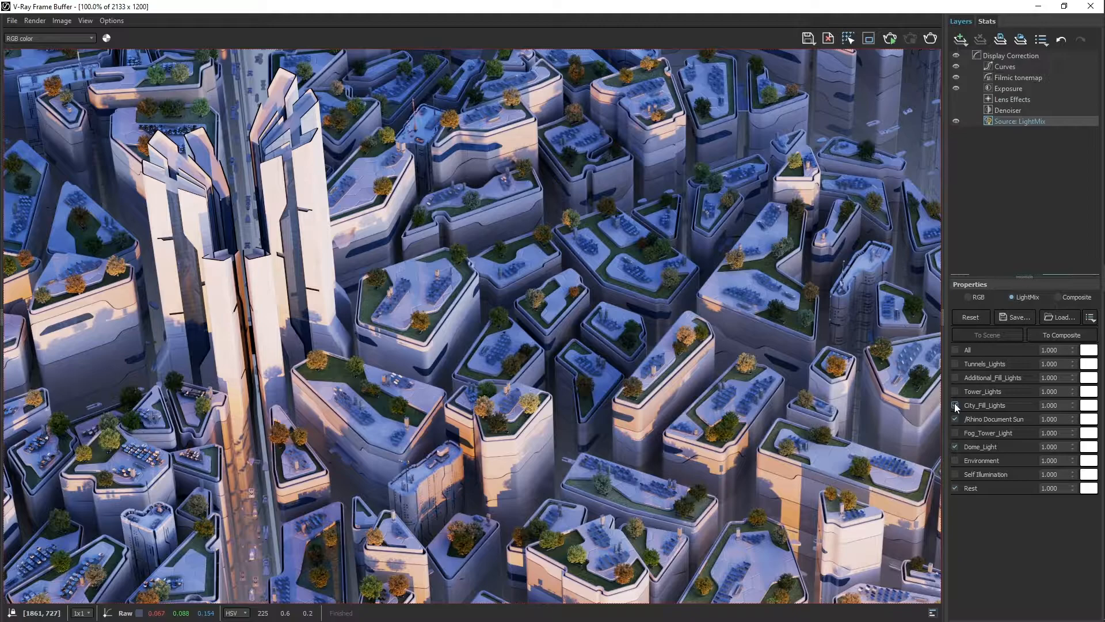
click(958, 474)
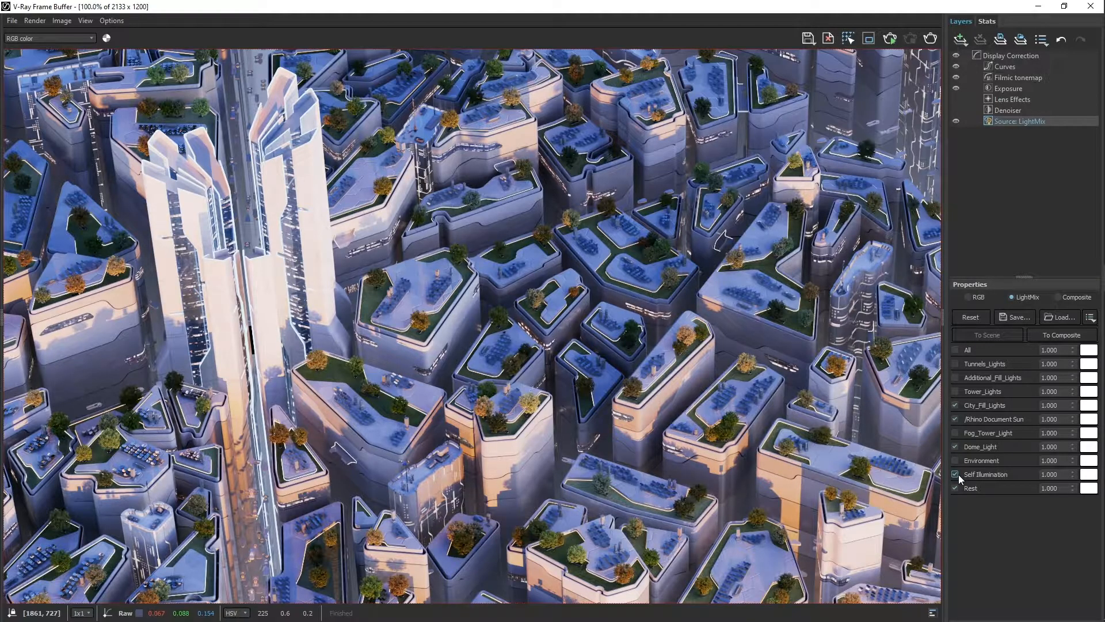
Set the LightMix intensity of Self Illumination to 0.500 and of Dome_Light to 0.650.
double_click(1049, 474)
key(Return)
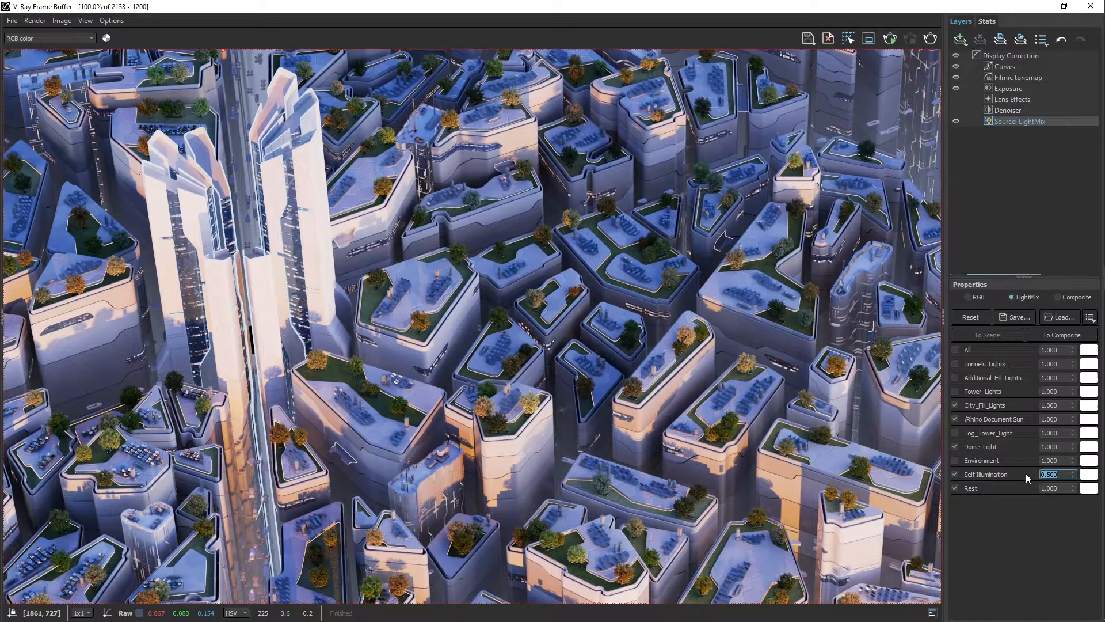
double_click(1061, 446)
key(Return)
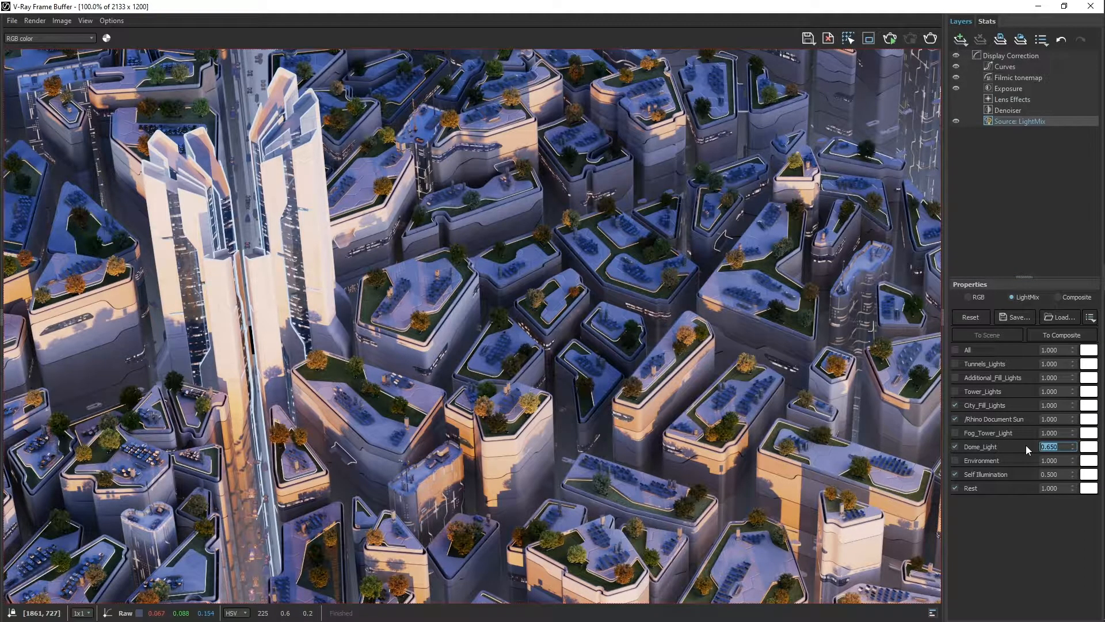
Tint City_Fill_Lights a light blue-violet with hue 0.695 and saturation about 0.478.
click(1085, 407)
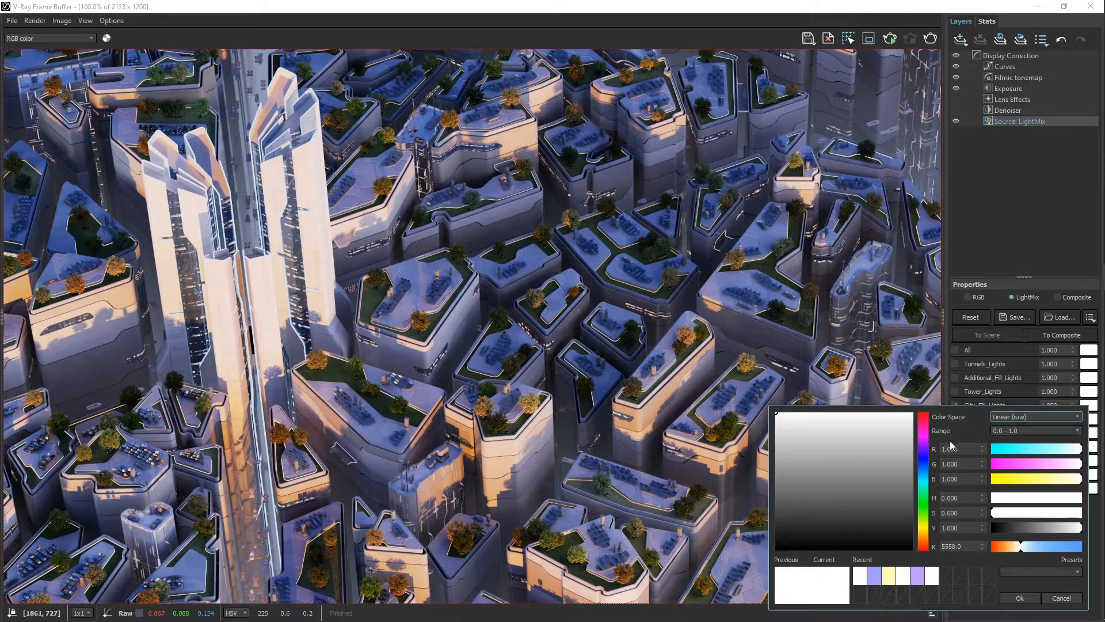
click(926, 455)
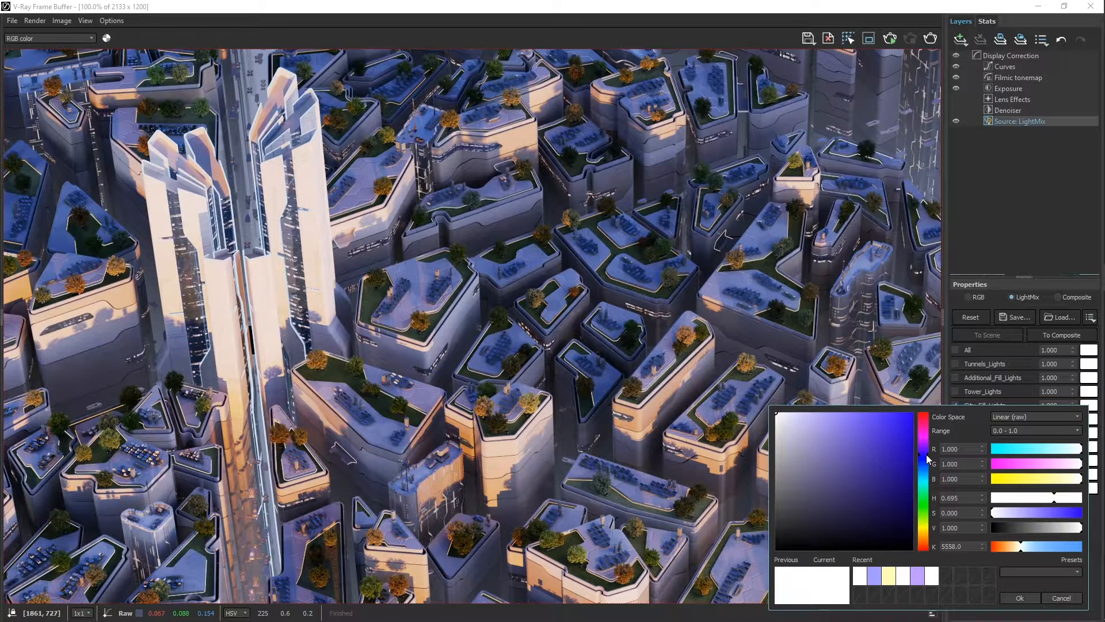
drag(999, 513, 1034, 513)
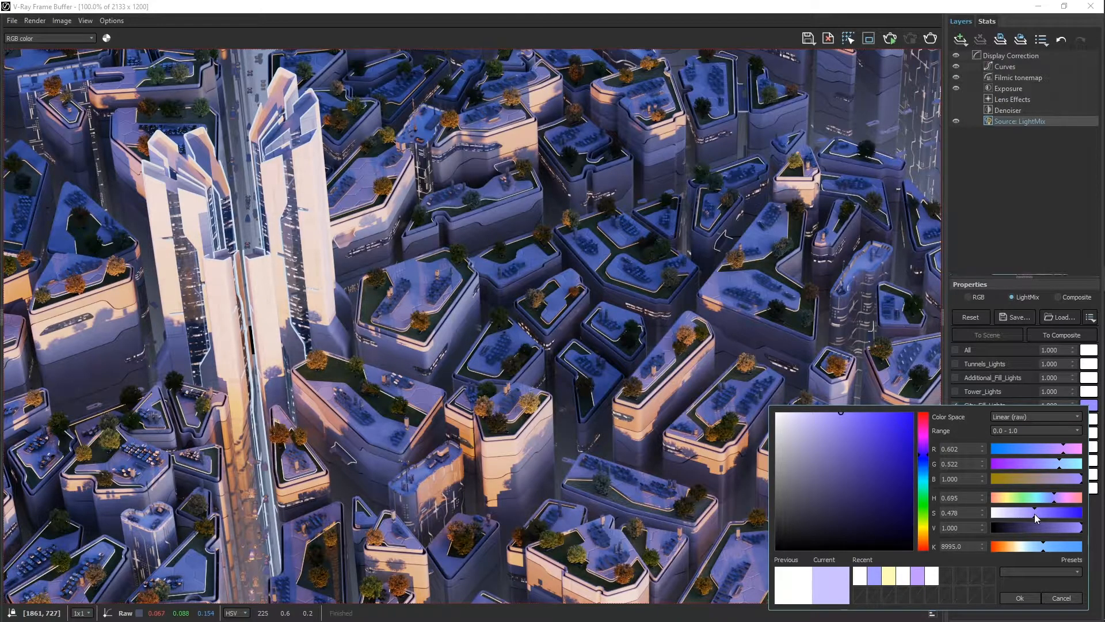
click(1021, 597)
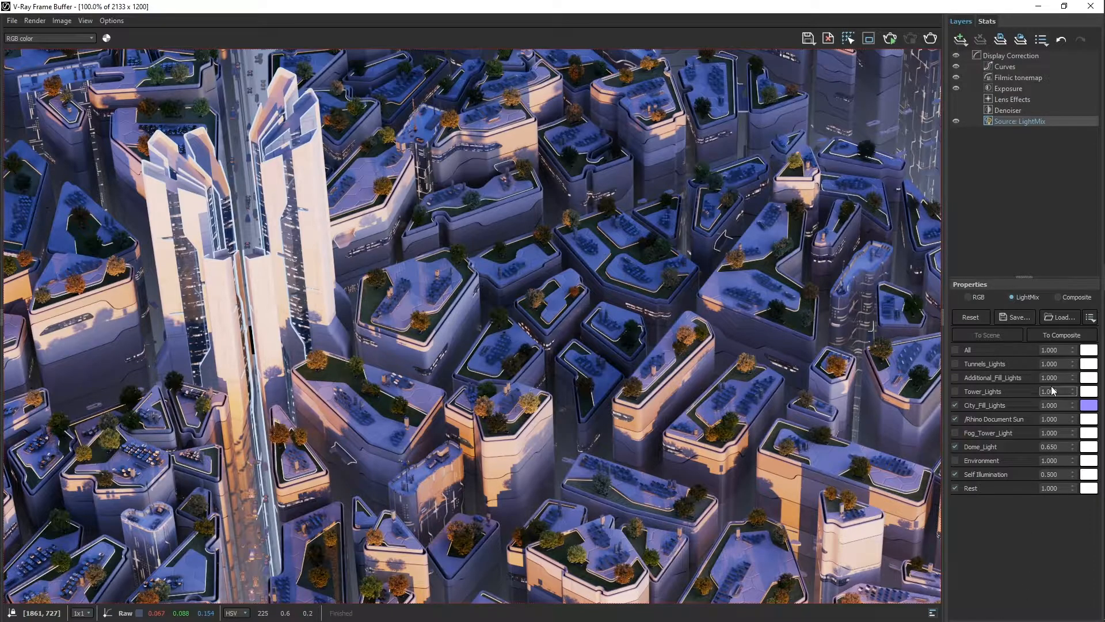
Send the light mix to the composite and add a Render Element layer under Source: Composite.
click(1060, 335)
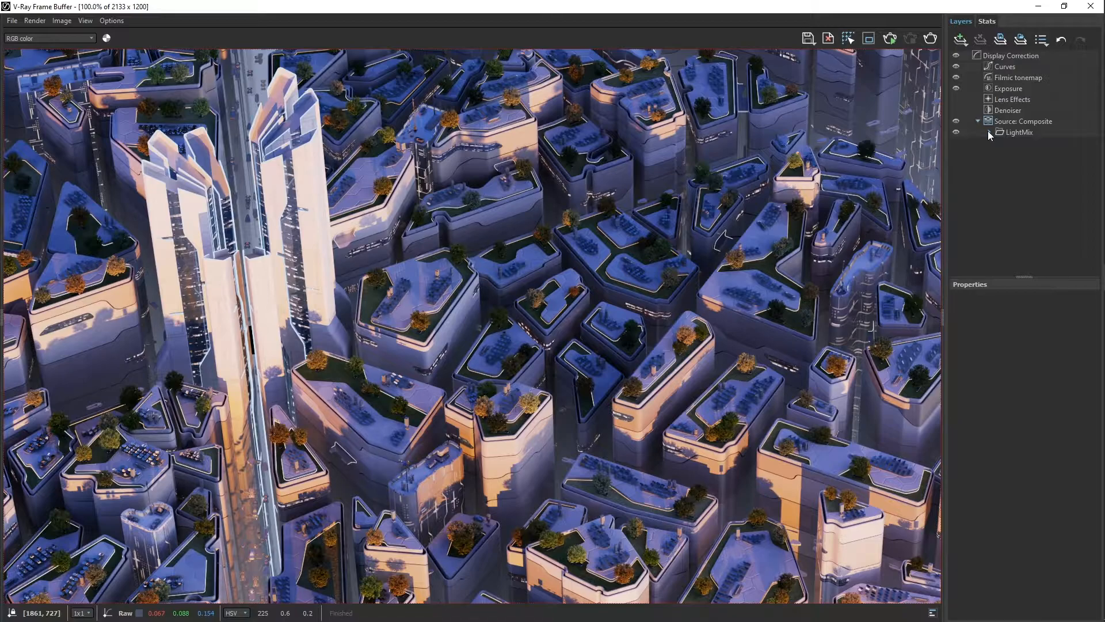
right_click(1003, 123)
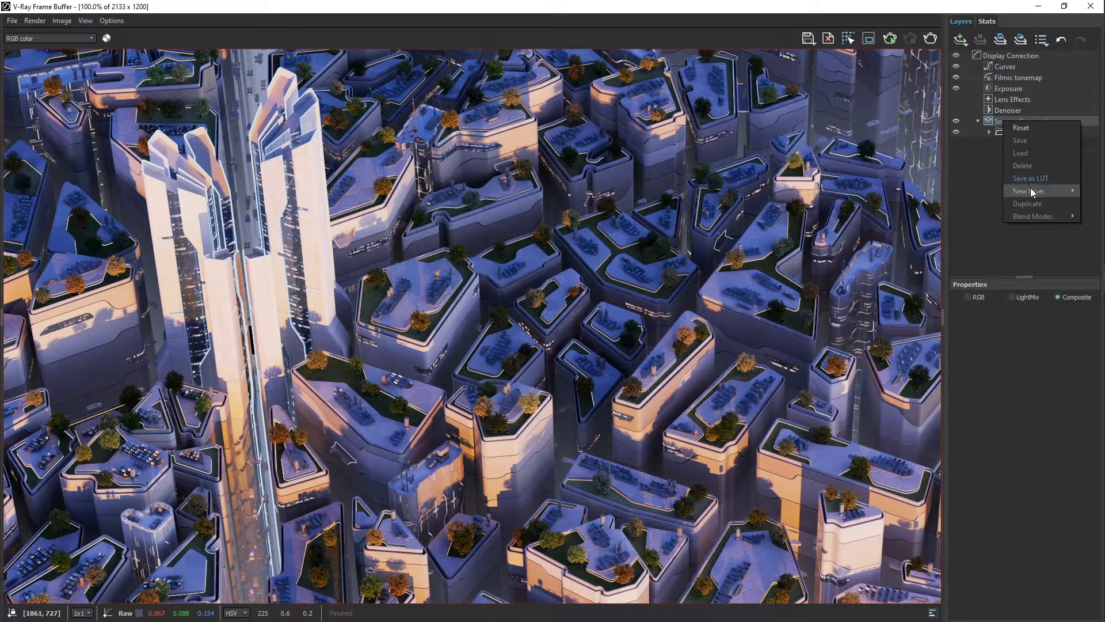
mouse_move(1030, 188)
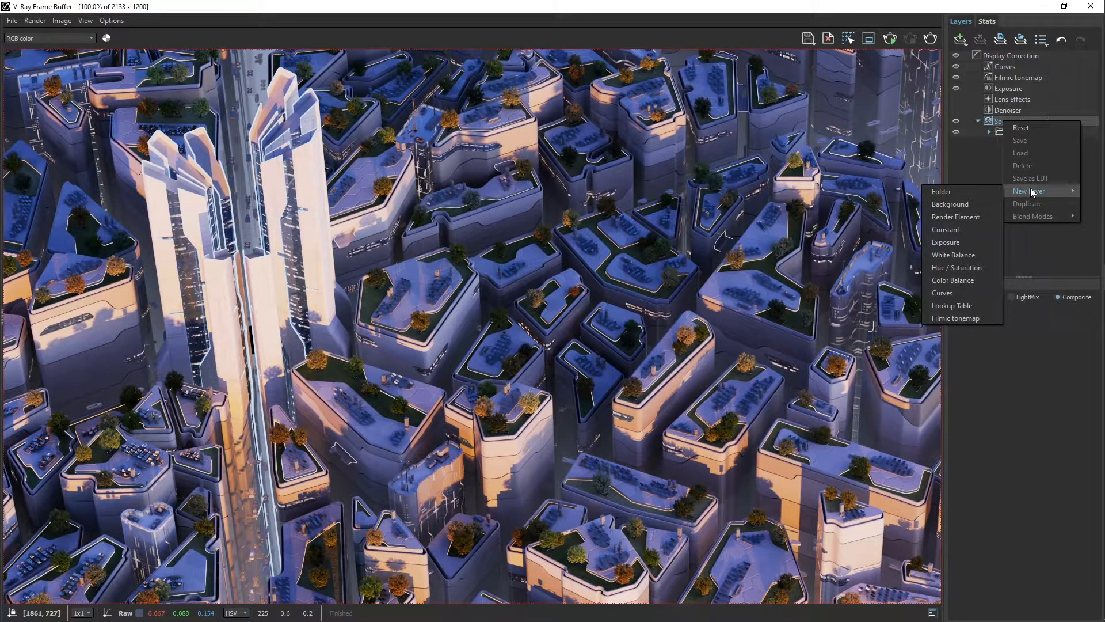
click(968, 217)
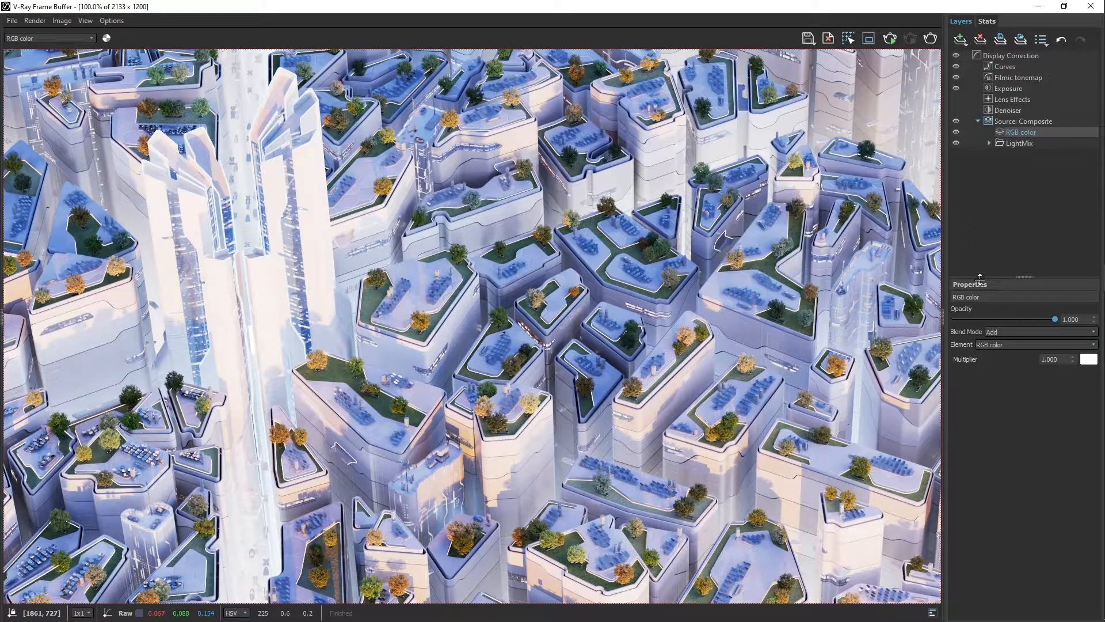
Assign the Reflection element to the new layer and lower its opacity to about 0.676.
click(1034, 344)
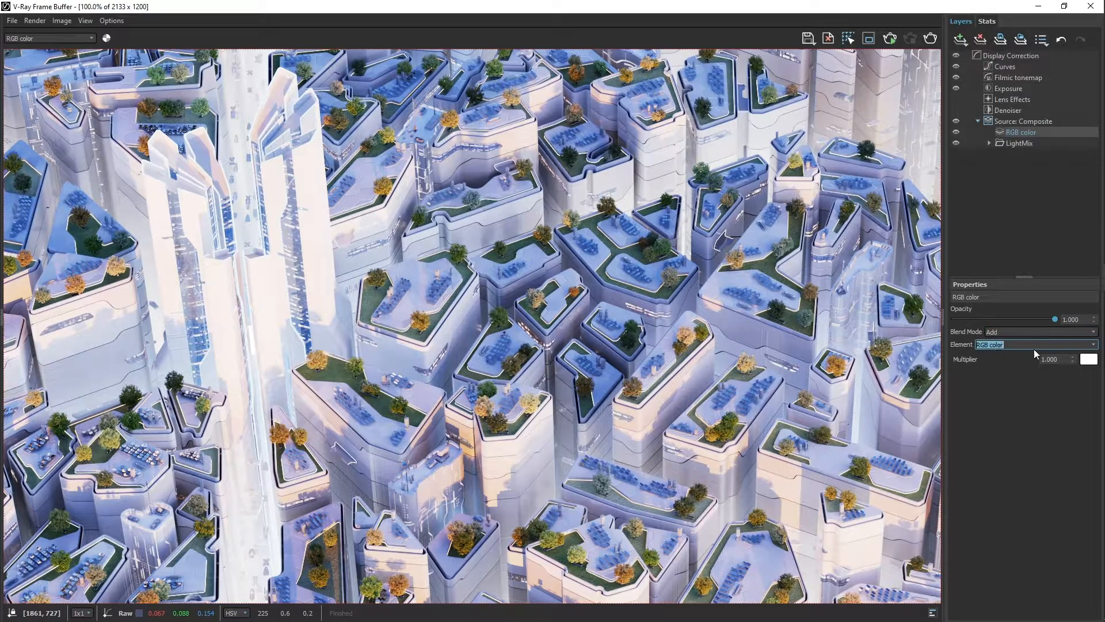
click(1097, 346)
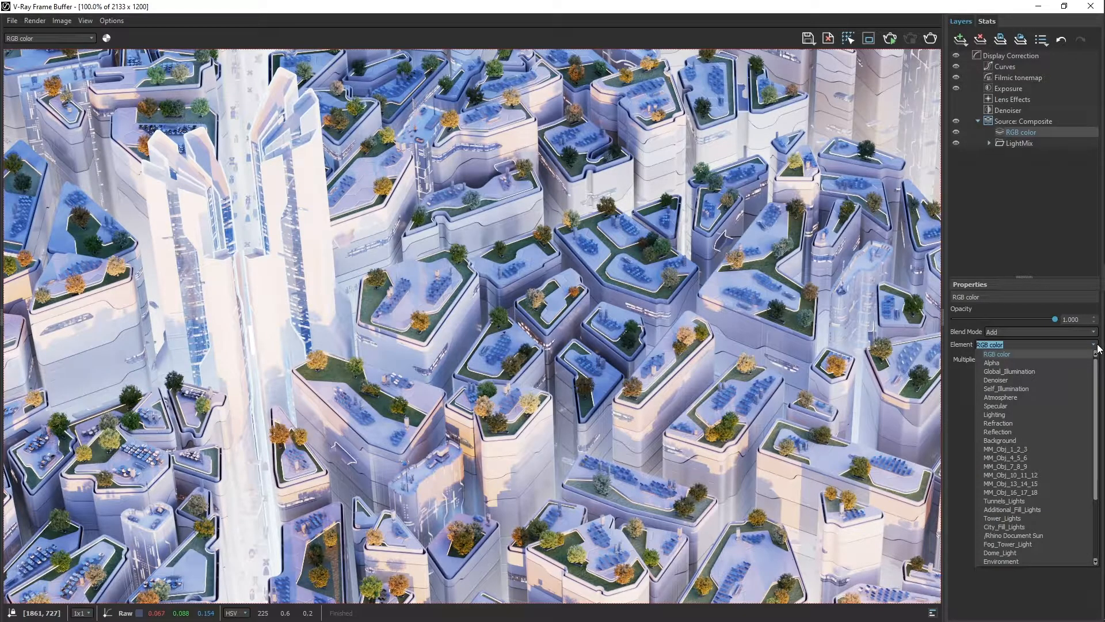
click(998, 431)
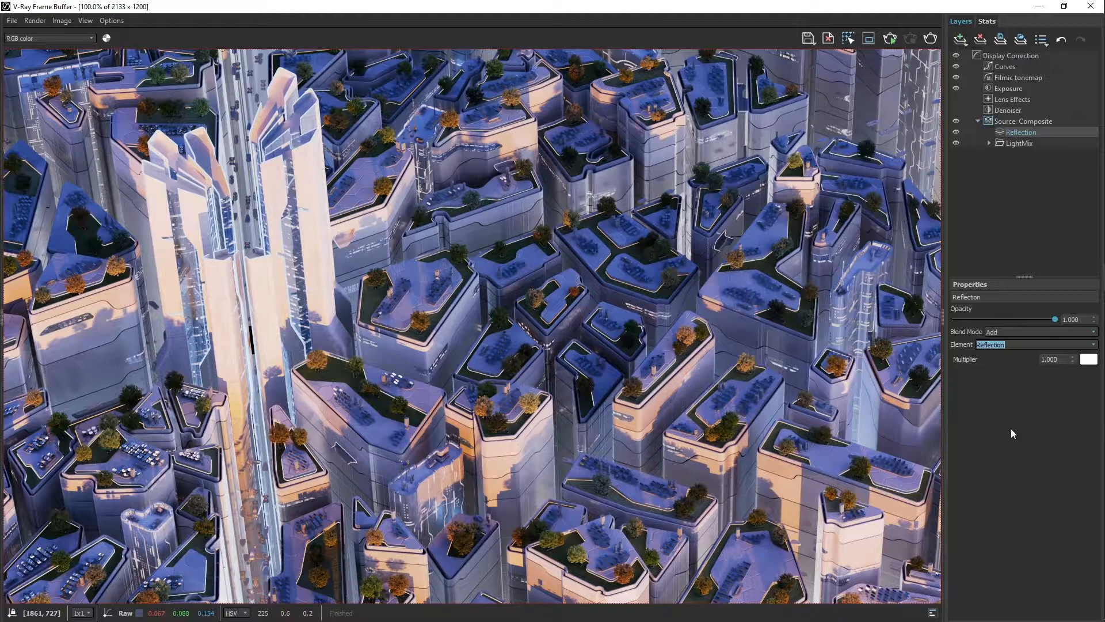
drag(1054, 318, 1023, 319)
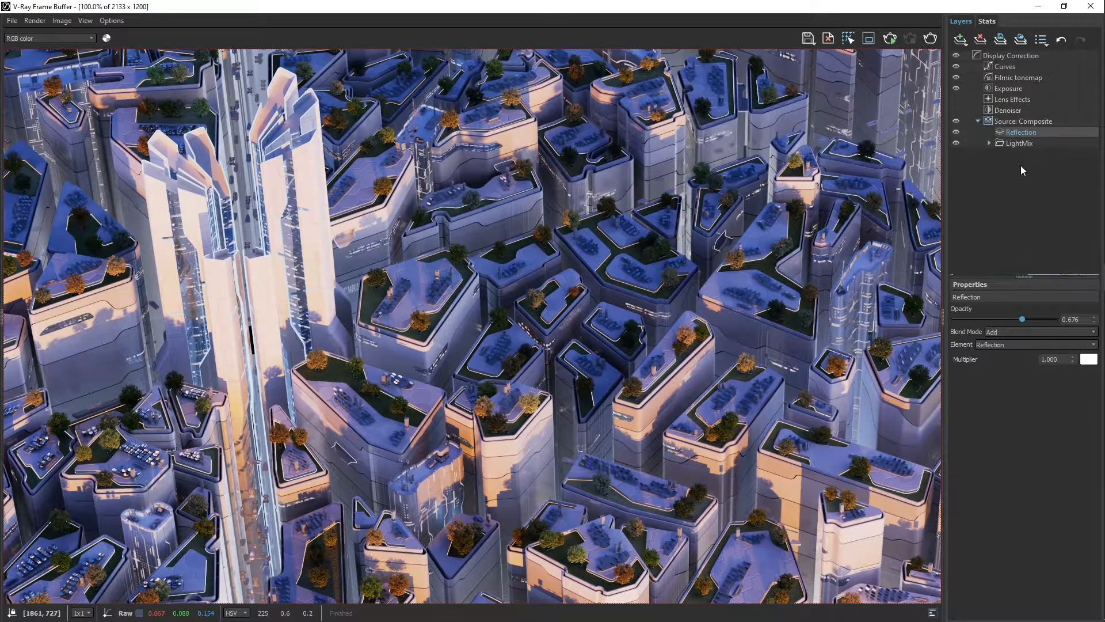
Add a Curves layer to the Reflection layer, steepening the curve's start and pulling the upper point's handle well down.
right_click(1014, 133)
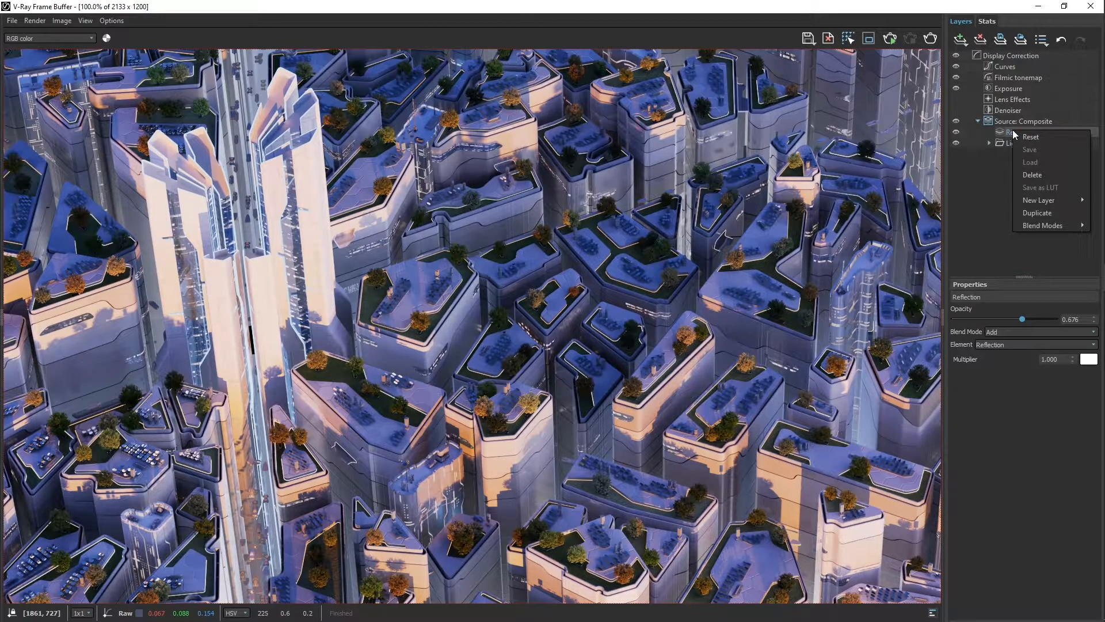
mouse_move(1048, 201)
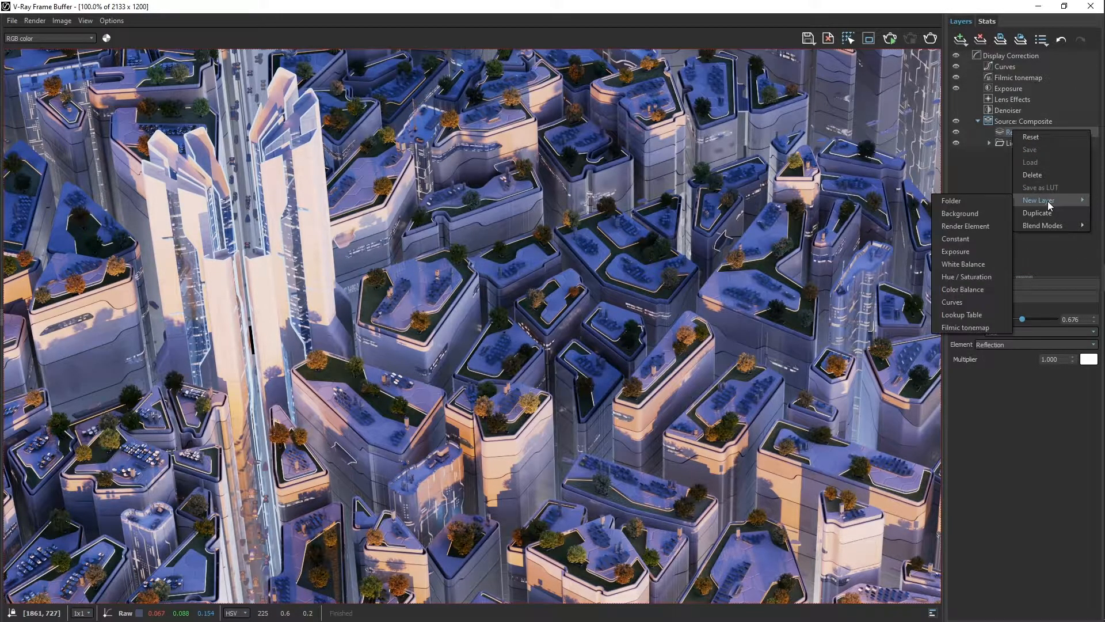
click(978, 300)
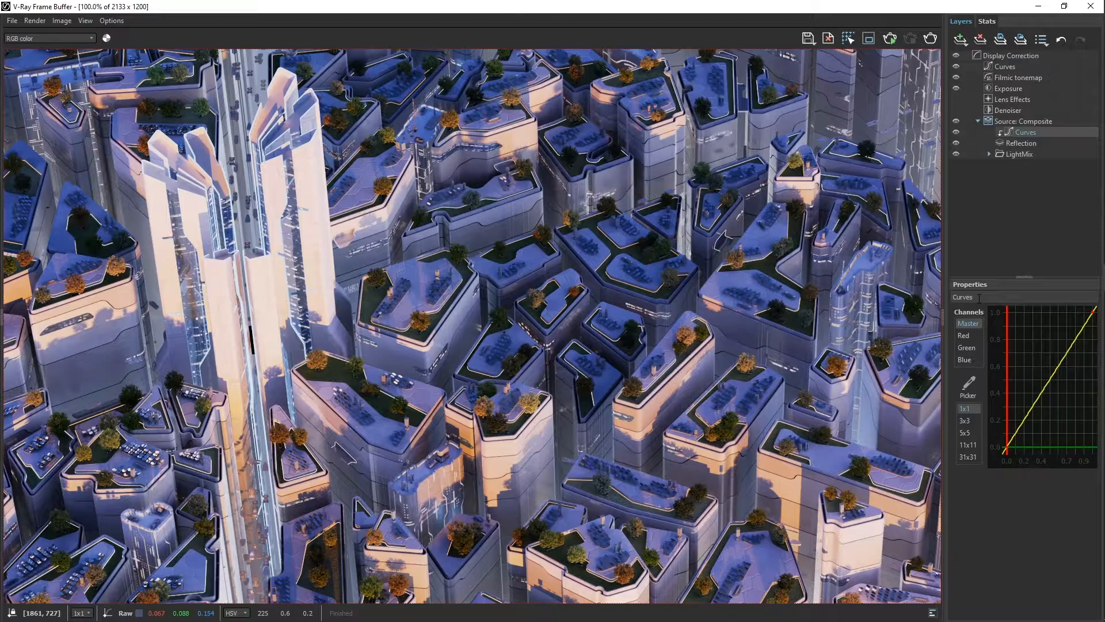
click(1007, 447)
mouse_move(1031, 408)
mouse_down()
mouse_move(1011, 437)
mouse_move(1016, 418)
mouse_up()
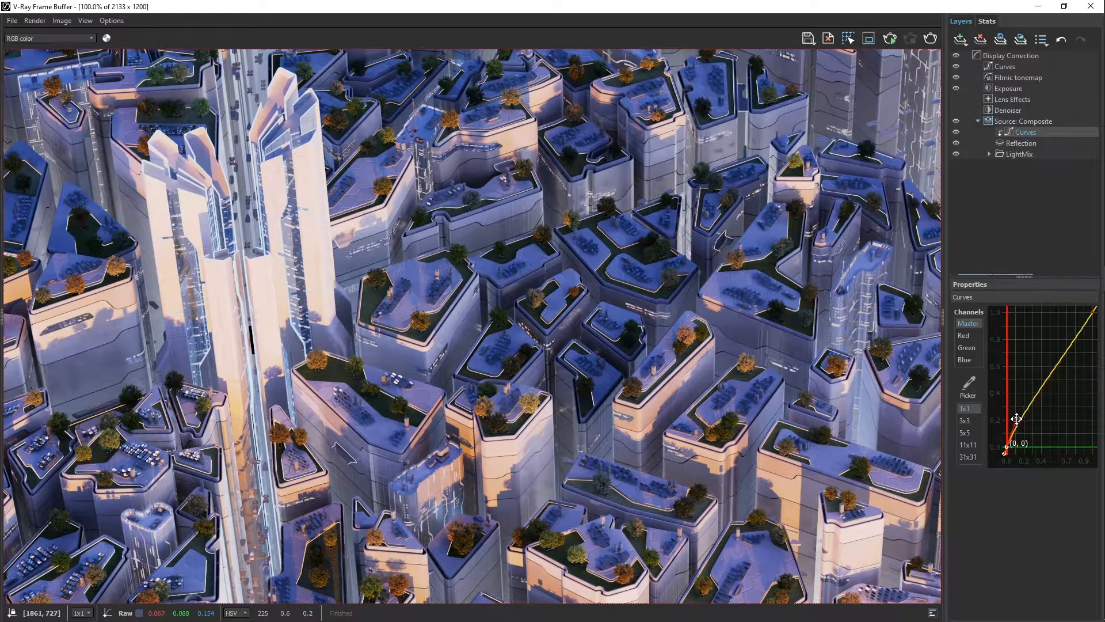
click(1093, 312)
drag(1093, 311, 1058, 405)
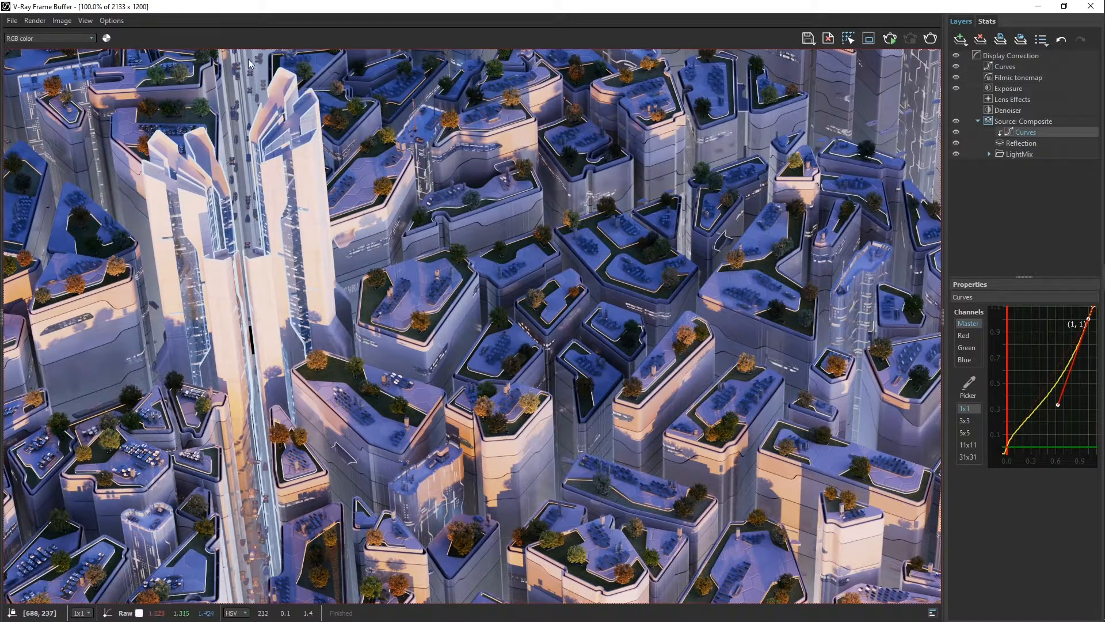
Set the VFB layer presets path to E:\_01Rhino_VRay_05\SCENE_PACK\WIP\New_VFB\Assets and save the settings.
click(109, 20)
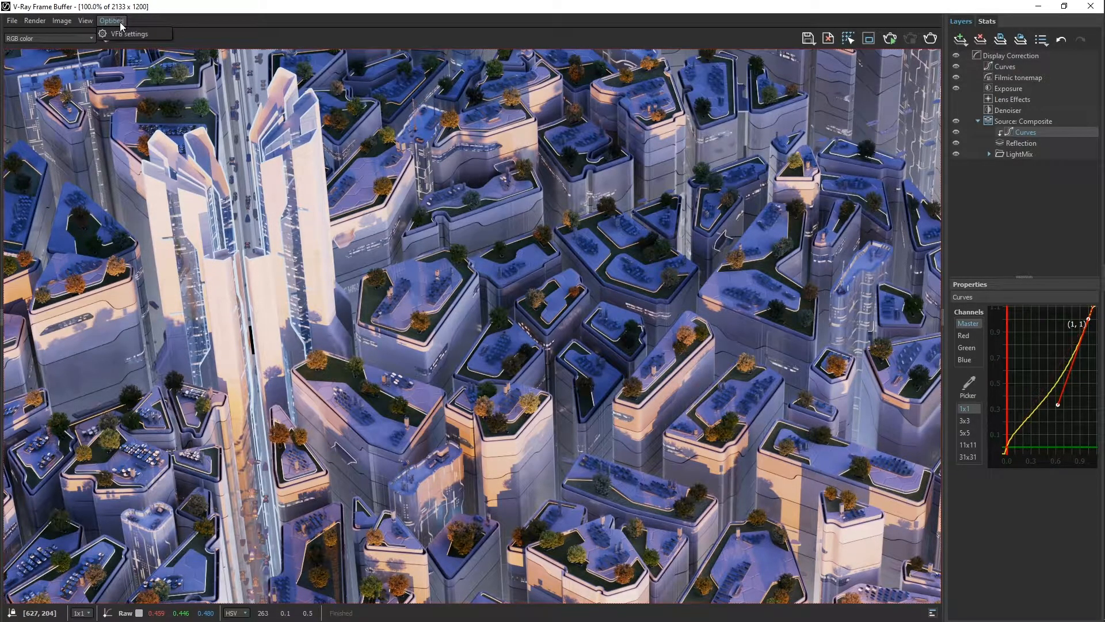
click(126, 33)
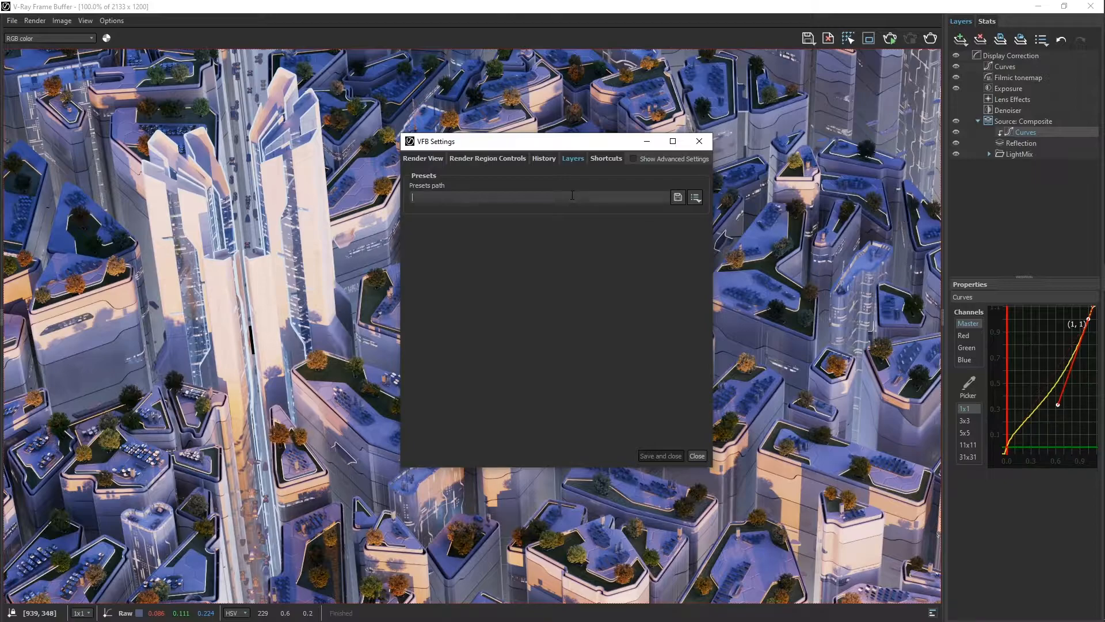
text(E:\_01Rhino_VRay_05\SCENE_PACK\WIP\New_VFB\Assets)
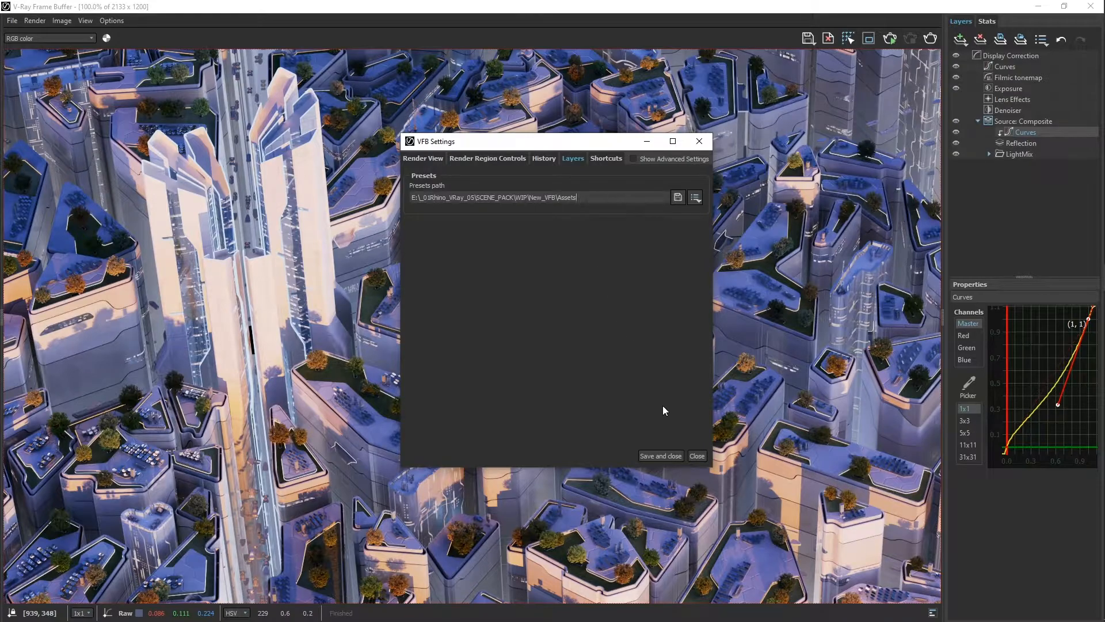
click(666, 455)
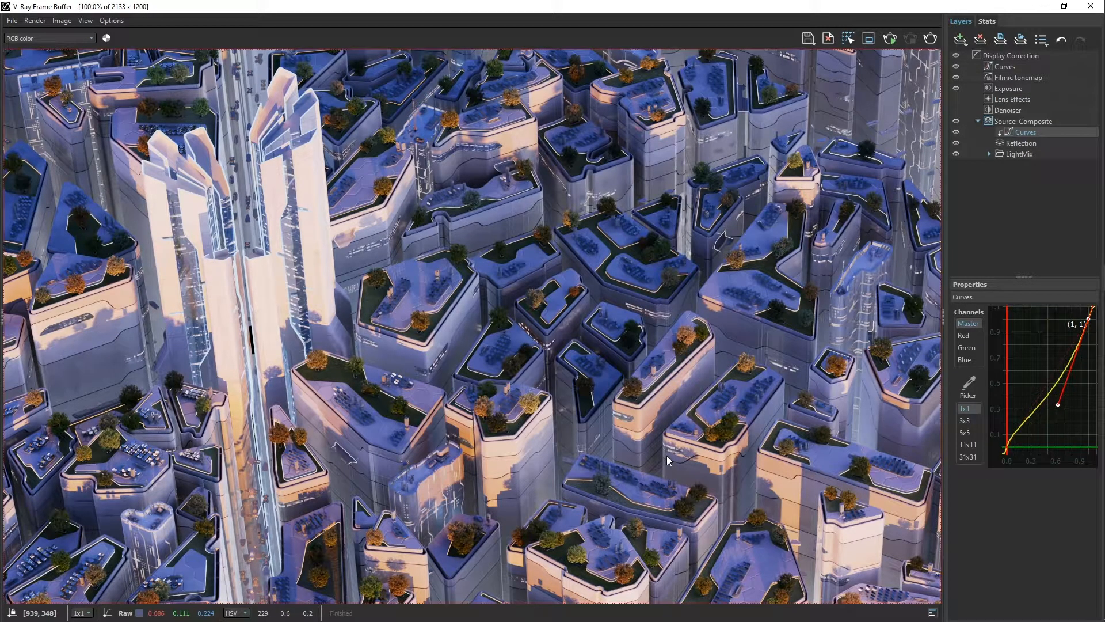
Save the layer tree as City_Center_Dawn.vfbl in the Assets folder, replacing the existing file.
click(1003, 39)
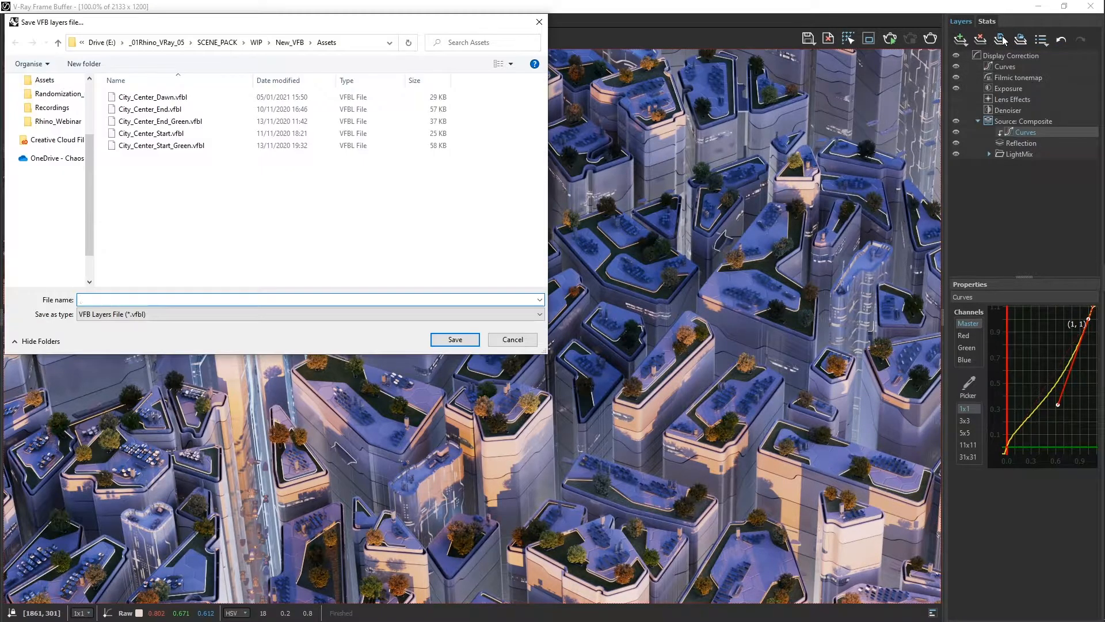
click(184, 97)
click(438, 339)
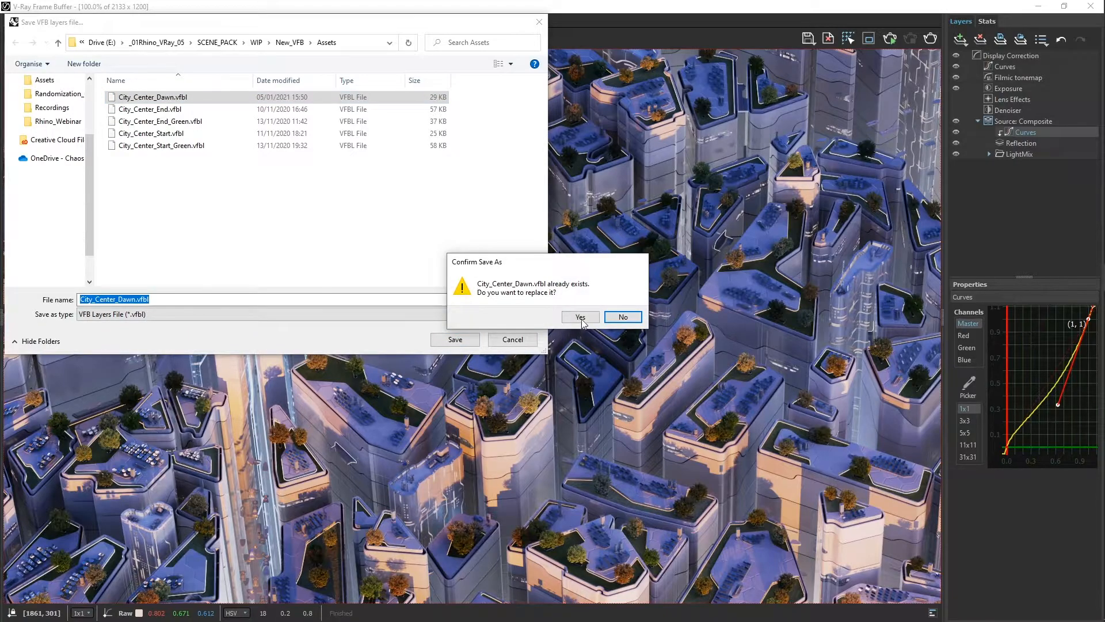
click(582, 320)
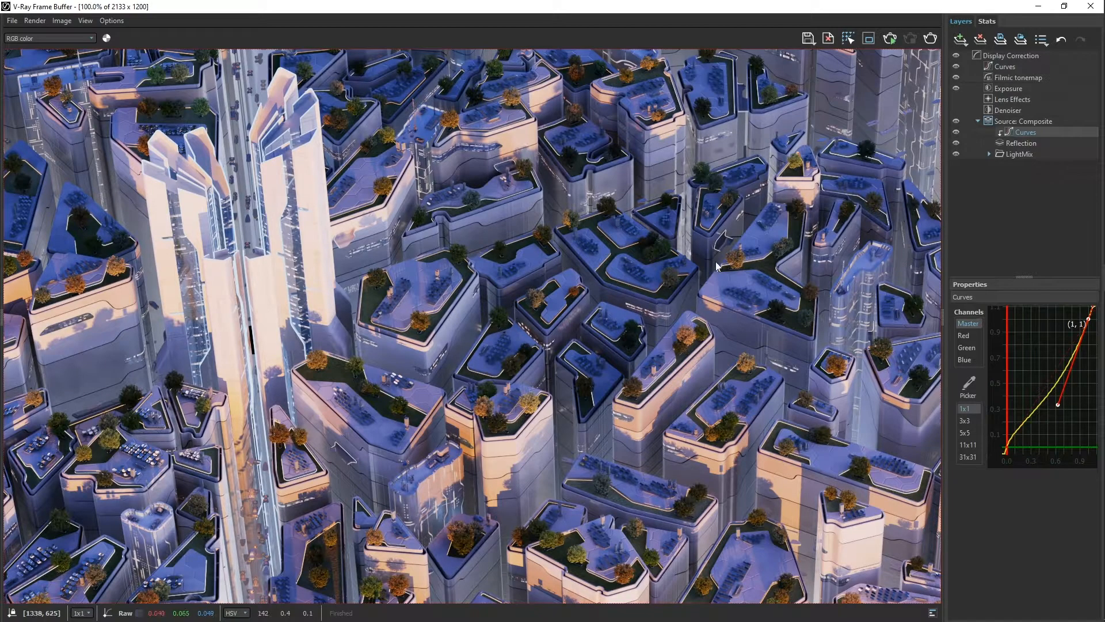
Switch through the saved layer presets City_Center_Dawn, City_Center_End, City_Center_End_Green and City_Center_Start.
click(1044, 39)
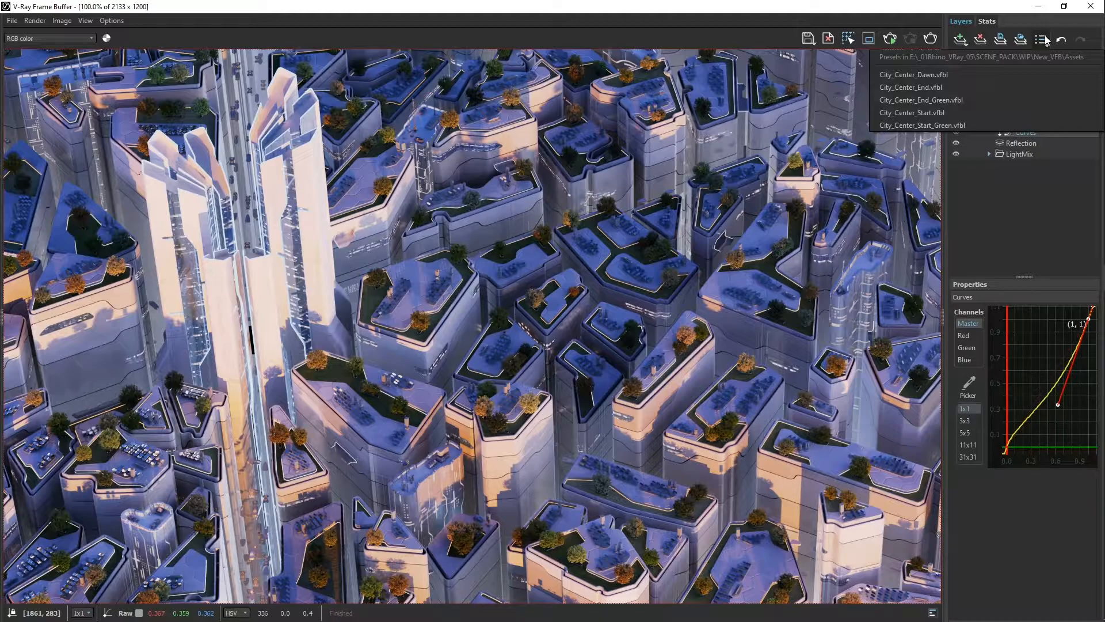
click(984, 74)
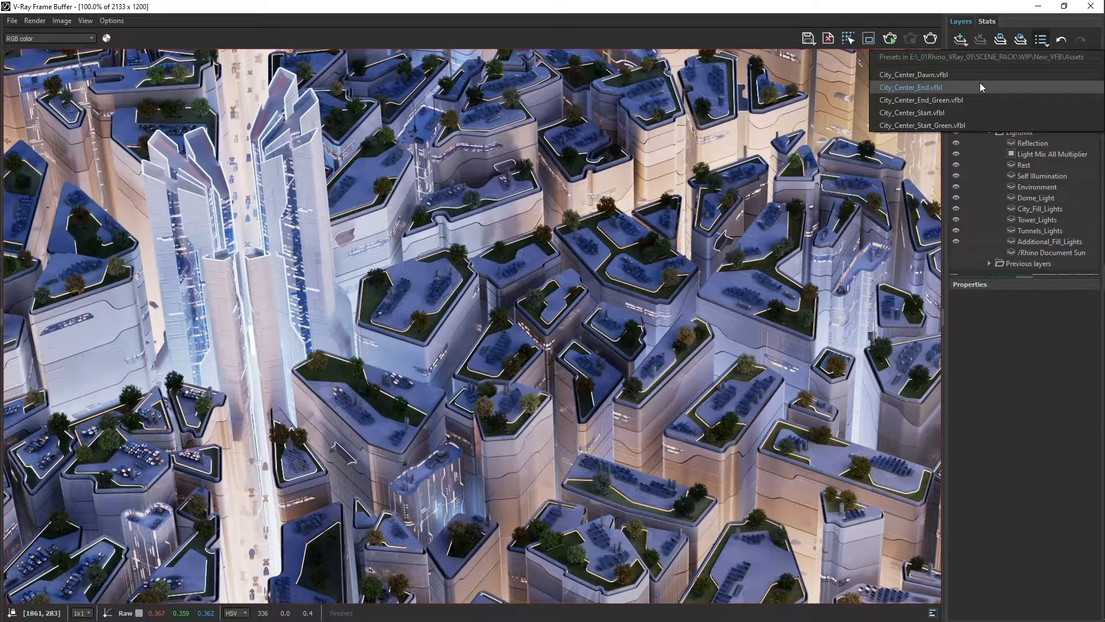
click(978, 96)
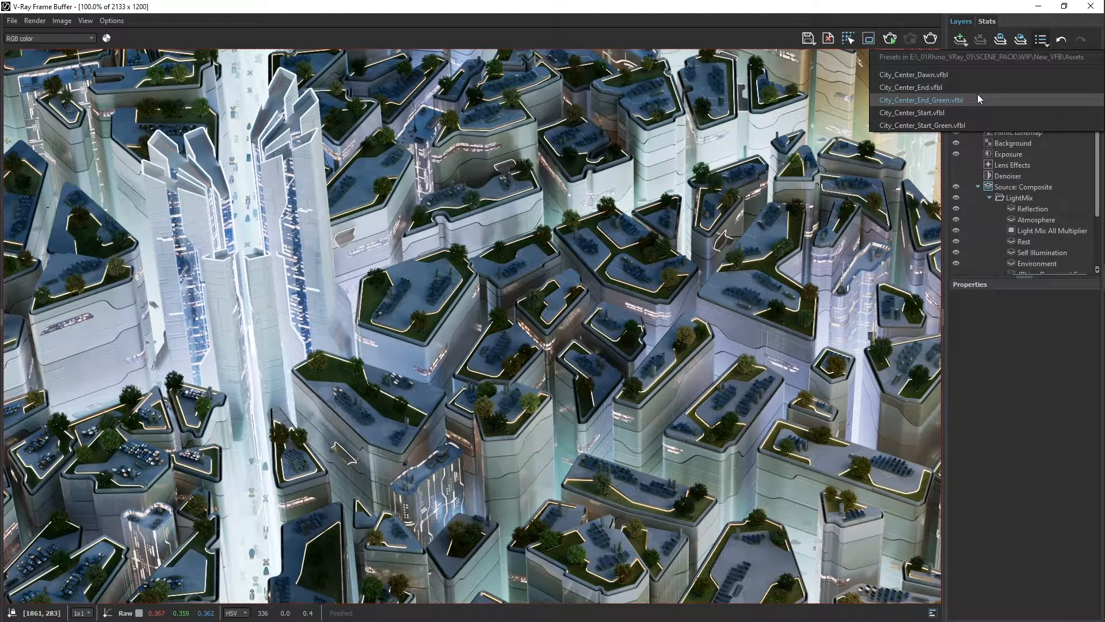
click(976, 108)
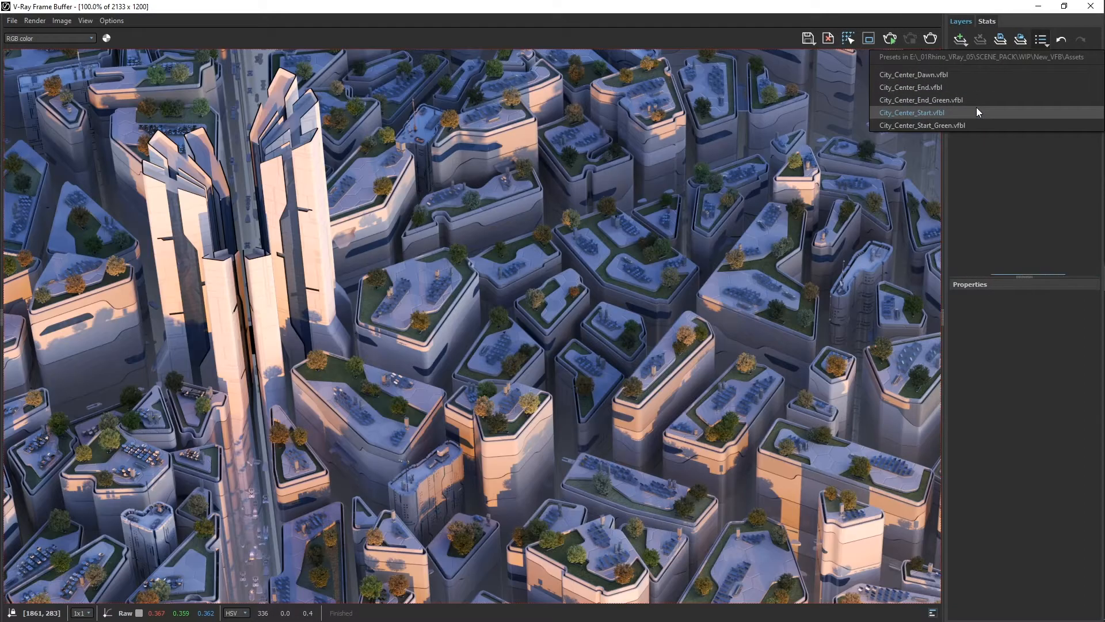